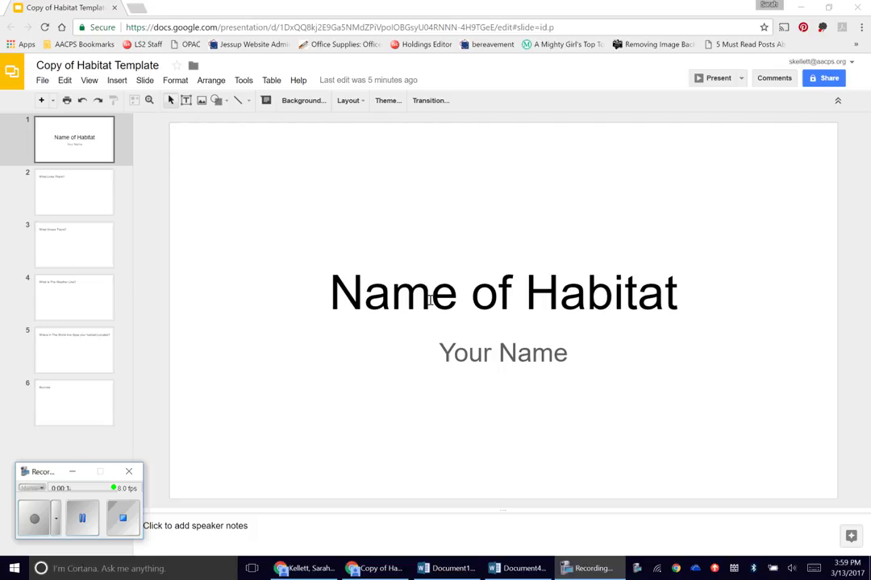
Step: Replace the "Name of Habitat" placeholder title on the first slide with "Ocean"
{"action": "left_click", "coordinate": [446, 293]}
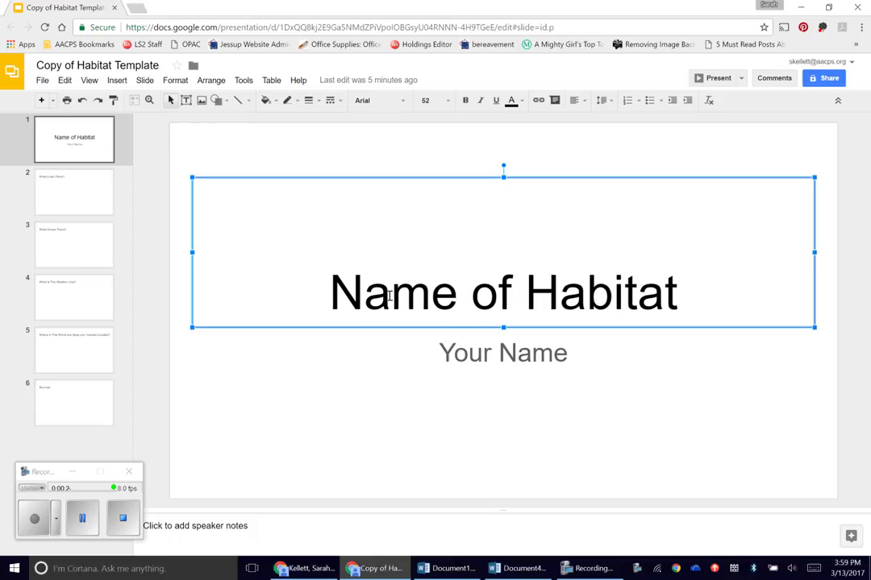
{"action": "left_click", "coordinate": [335, 296]}
{"action": "key", "text": "Delete"}
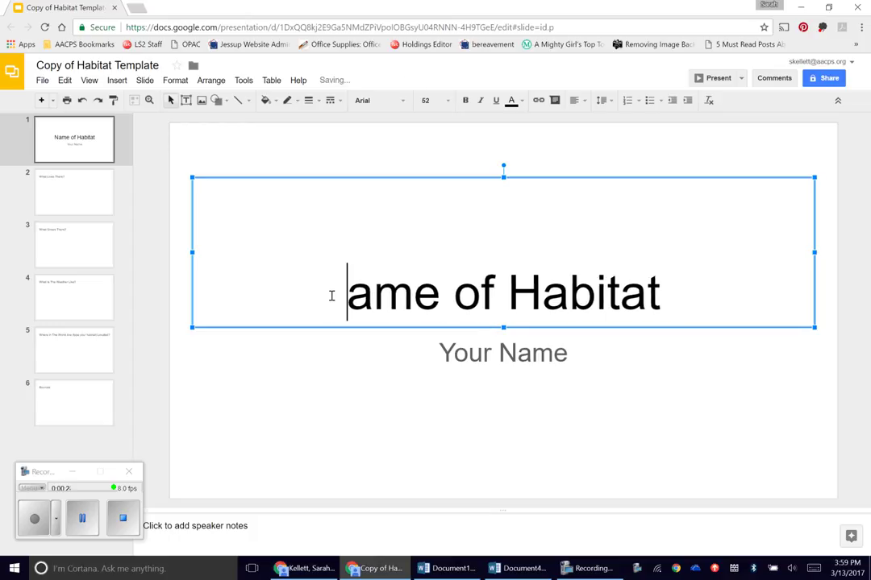
{"action": "key", "text": "Delete"}
{"action": "key", "text": "Delete"}
{"action": "key", "text": "Delete"}
{"action": "key", "text": "Delete"}
{"action": "key", "text": "Delete"}
{"action": "key", "text": "Delete"}
{"action": "key", "text": "Delete"}
{"action": "key", "text": "Delete"}
{"action": "key", "text": "Delete"}
{"action": "key", "text": "Delete"}
{"action": "key", "text": "Delete"}
{"action": "key", "text": "Delete"}
{"action": "key", "text": "Delete"}
{"action": "key", "text": "Delete"}
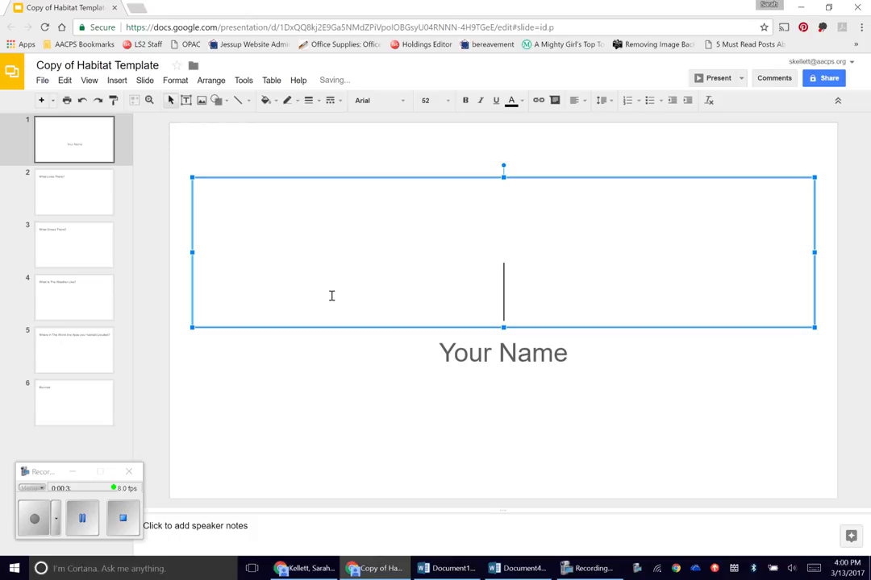
{"action": "type", "text": "O"}
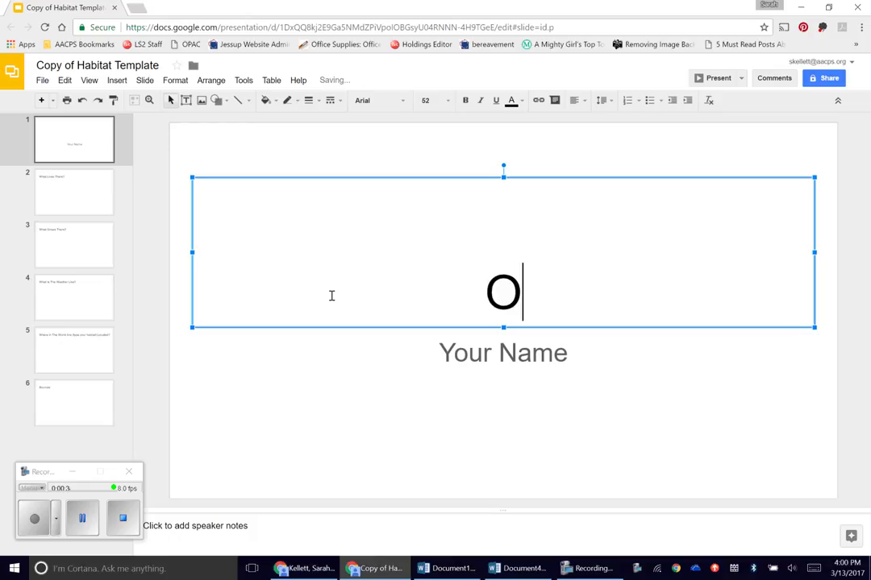
{"action": "type", "text": "cean"}
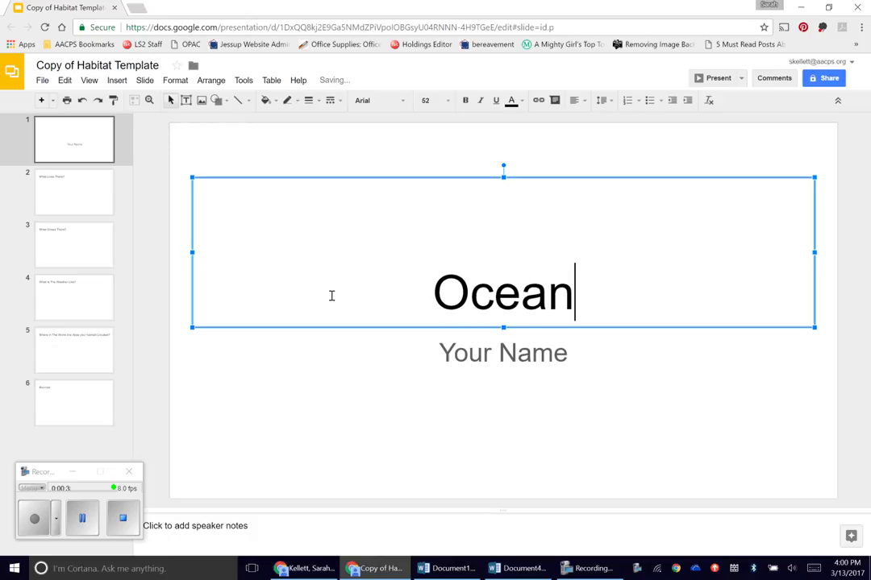
Step: Replace the "Your Name" subtitle on the title slide with the author's full name
{"action": "left_click", "coordinate": [476, 356]}
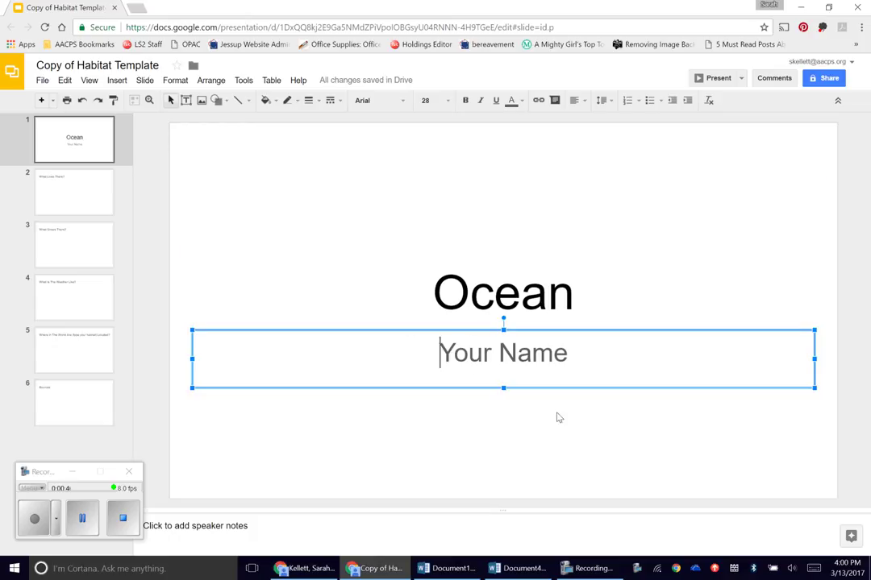
{"action": "left_click", "coordinate": [568, 354]}
{"action": "key", "text": "BackSpace"}
{"action": "key", "text": "BackSpace"}
{"action": "key", "text": "BackSpace"}
{"action": "key", "text": "BackSpace"}
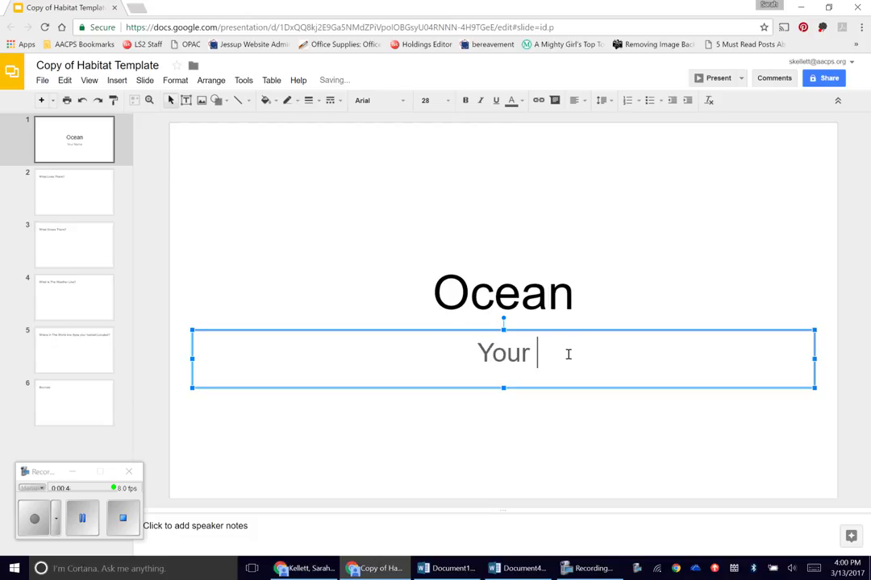
{"action": "key", "text": "BackSpace"}
{"action": "key", "text": "BackSpace"}
{"action": "key", "text": "BackSpace"}
{"action": "key", "text": "BackSpace"}
{"action": "key", "text": "BackSpace"}
{"action": "type", "text": "Sarah Kel"}
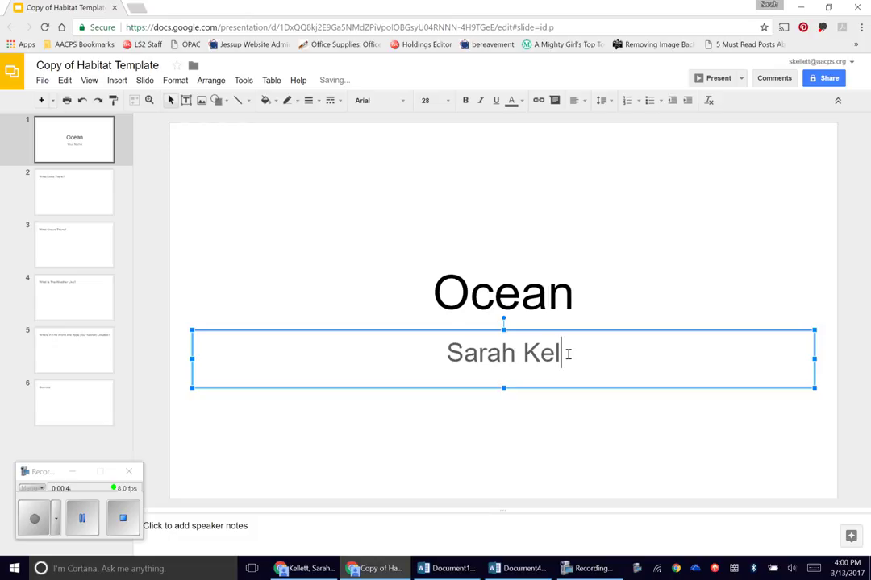
{"action": "type", "text": "lett"}
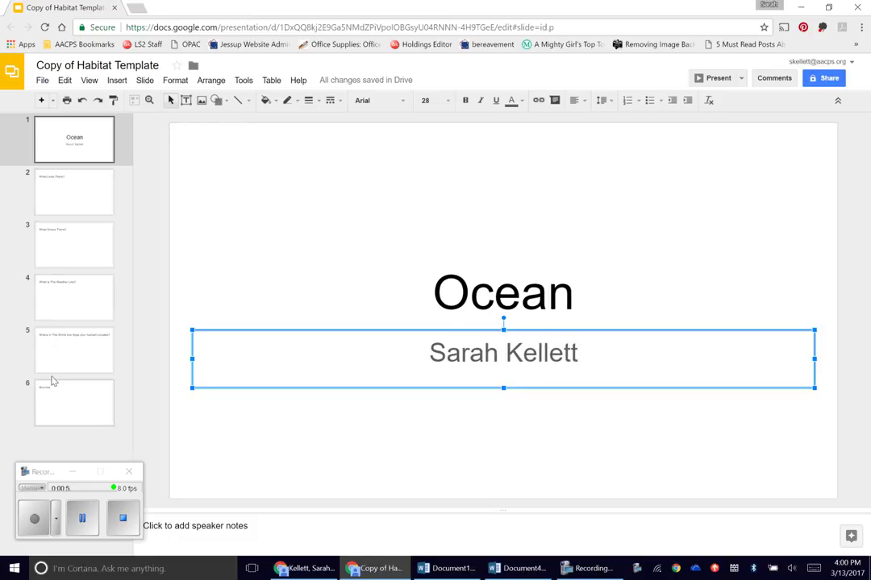
Step: Add a bulleted list with Octopus, Whale and Dolphin to the body of the "What Lives There?" slide
{"action": "left_click", "coordinate": [58, 201]}
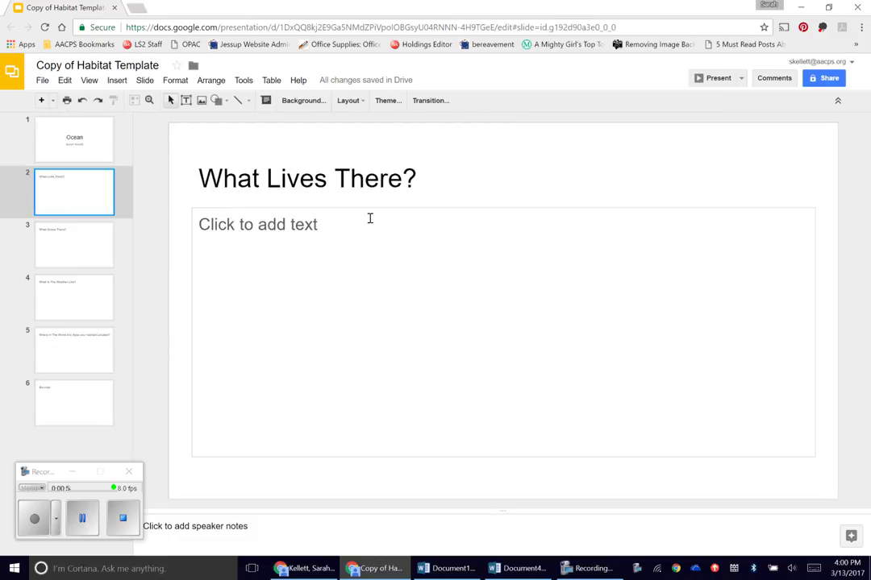
{"action": "left_click", "coordinate": [335, 224]}
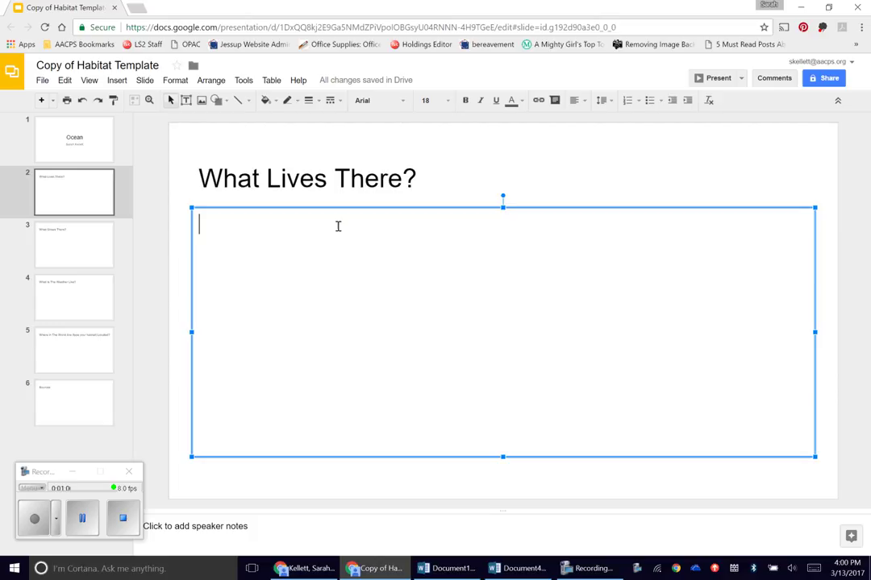
{"action": "left_click", "coordinate": [650, 101]}
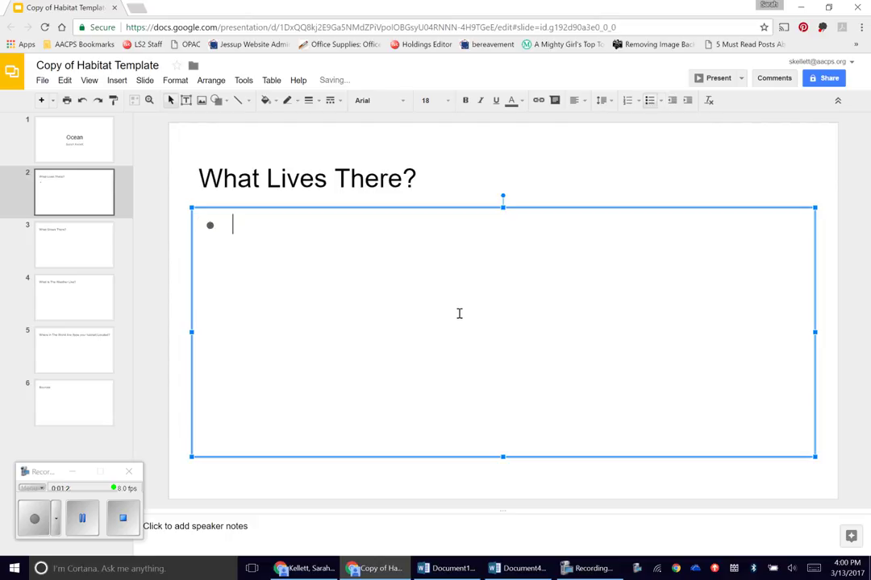
{"action": "type", "text": "octopus"}
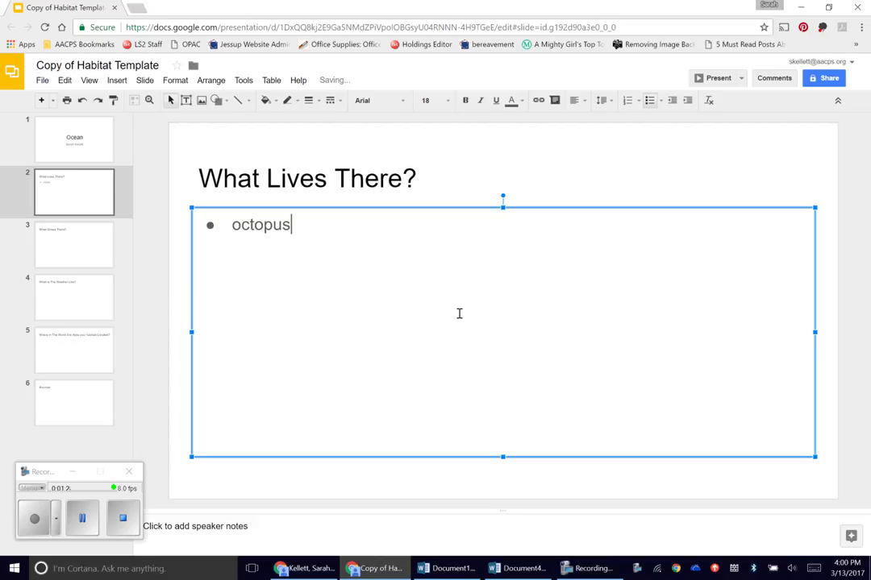
{"action": "key", "text": "Return"}
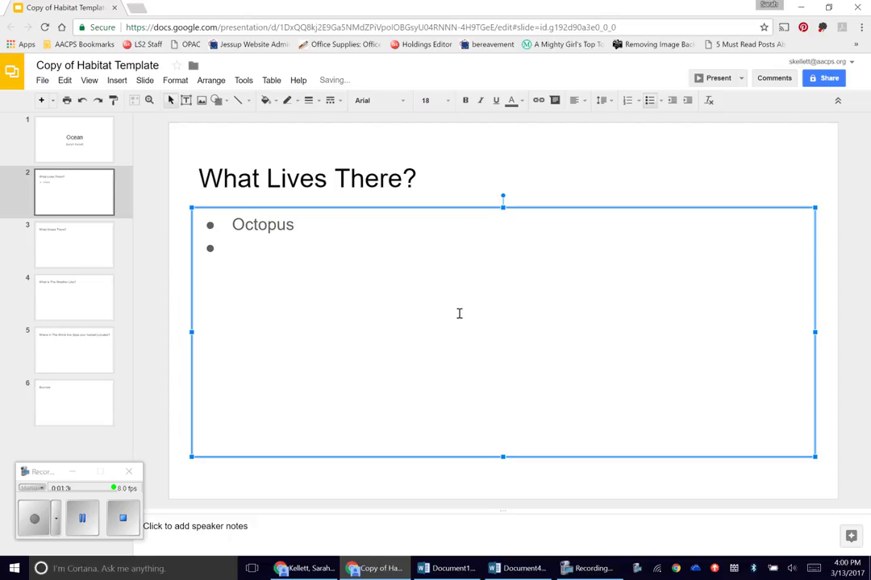
{"action": "type", "text": "Whale"}
{"action": "key", "text": "Return"}
{"action": "type", "text": "D"}
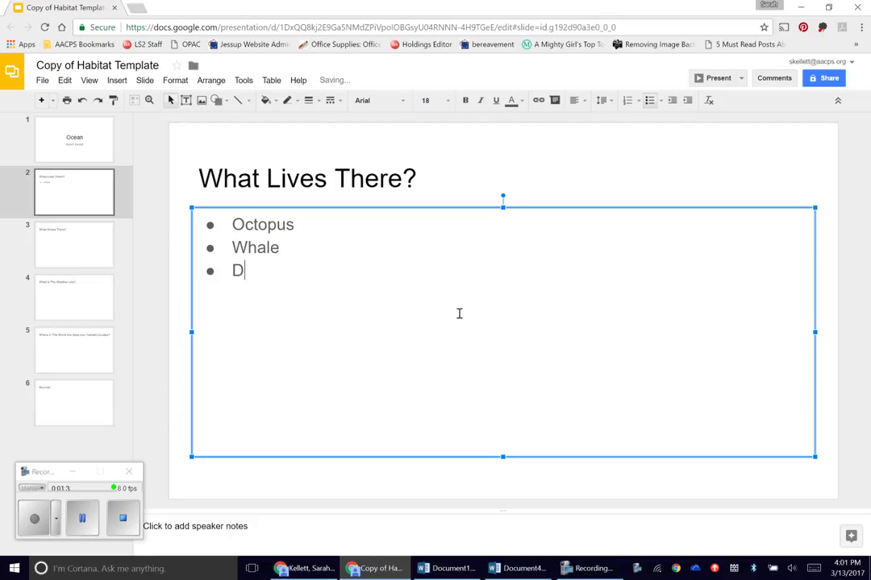
{"action": "type", "text": "olphin"}
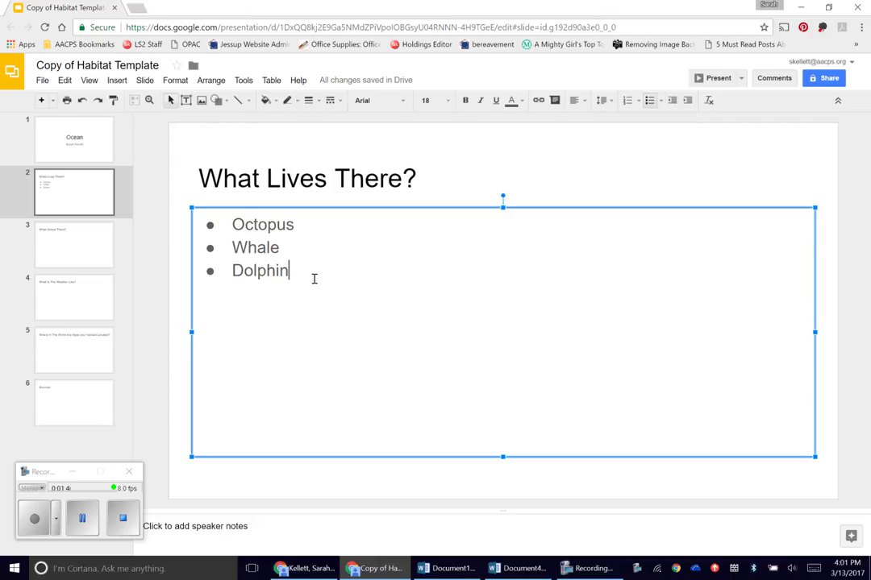
{"action": "key", "text": "Return"}
{"action": "key", "text": "Return"}
Step: Enter the sentence "Kelp grows in the ocean." as unbulleted body text on the "What Grows There?" slide
{"action": "left_click", "coordinate": [56, 248]}
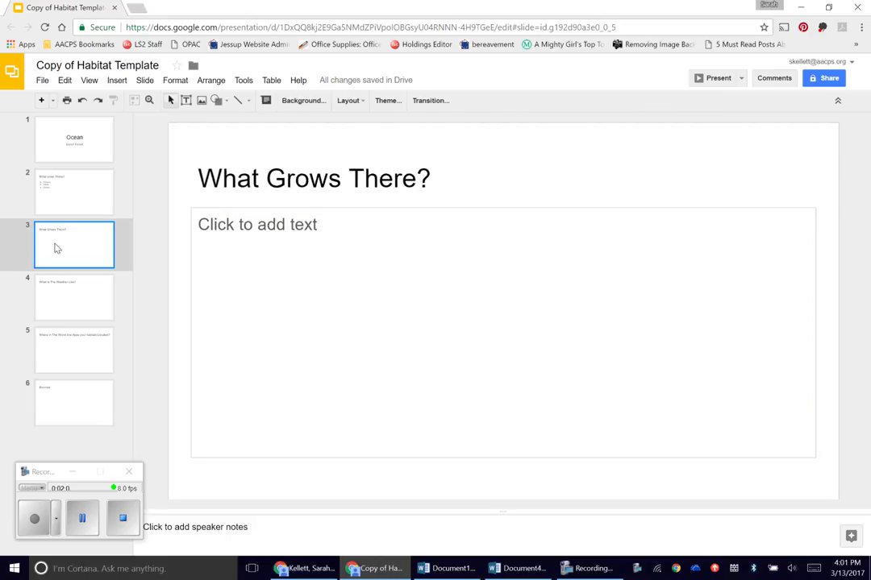
{"action": "left_click", "coordinate": [344, 226]}
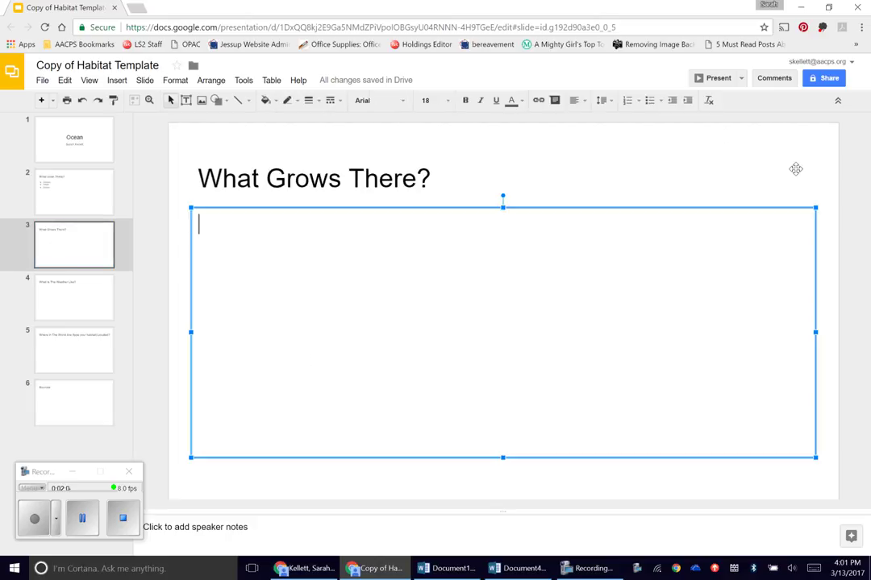
{"action": "left_click", "coordinate": [651, 100]}
{"action": "left_click", "coordinate": [650, 99]}
{"action": "type", "text": "Kelp grow"}
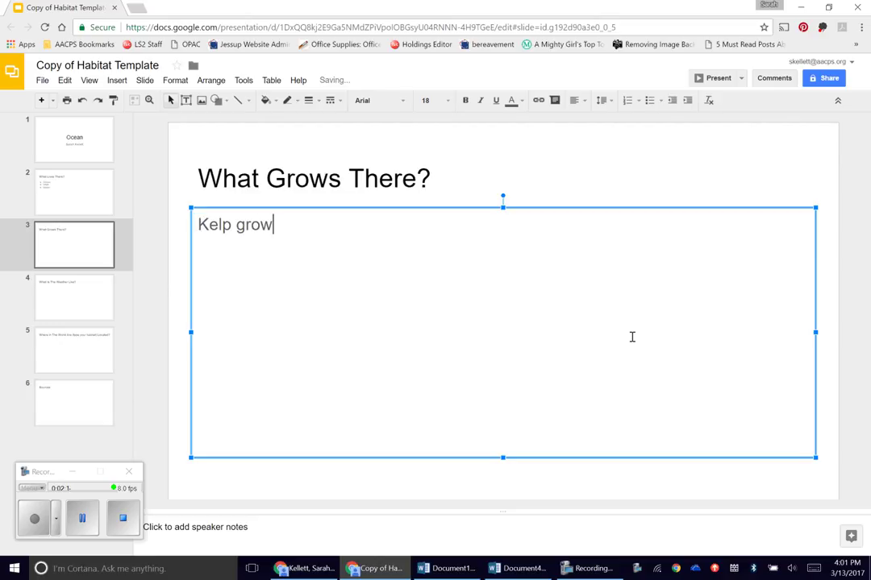
{"action": "type", "text": "s in the ocean"}
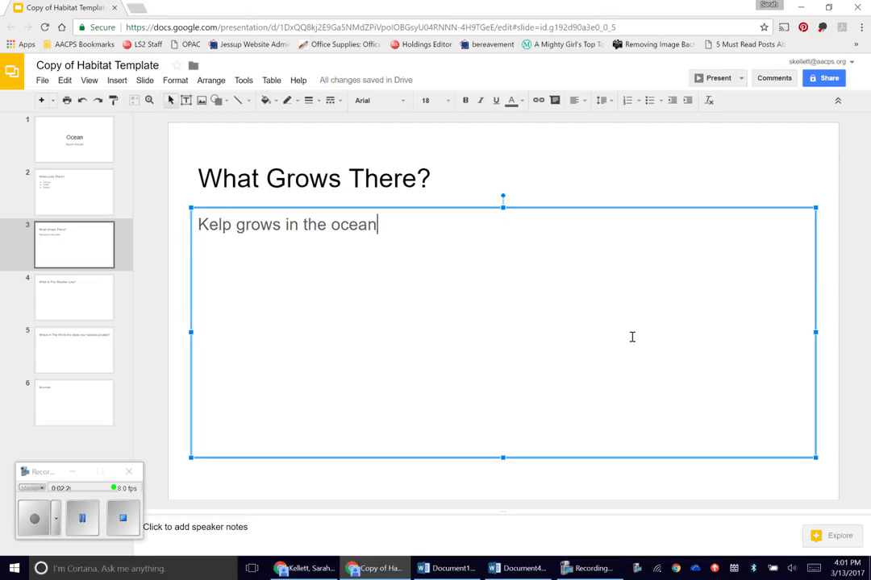
{"action": "type", "text": "."}
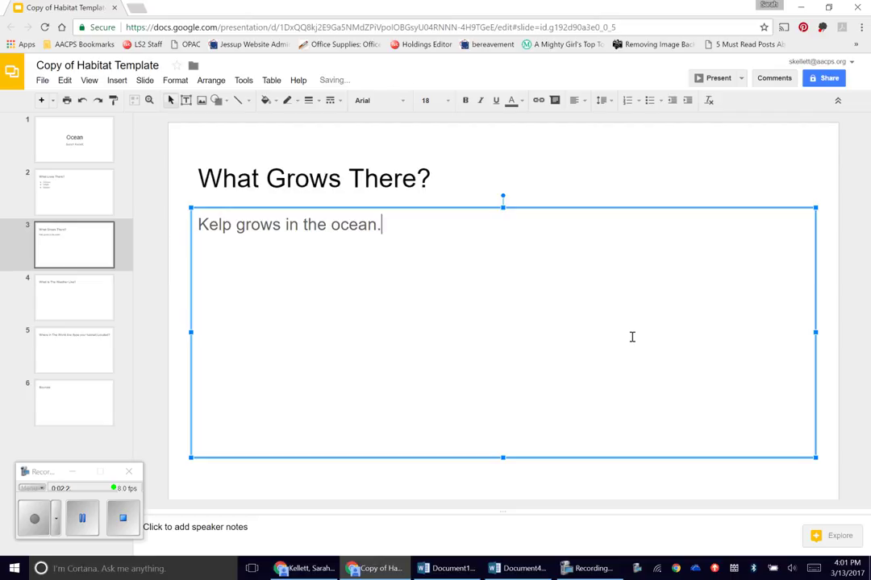
{"action": "left_click", "coordinate": [89, 520]}
{"action": "left_click", "coordinate": [34, 518]}
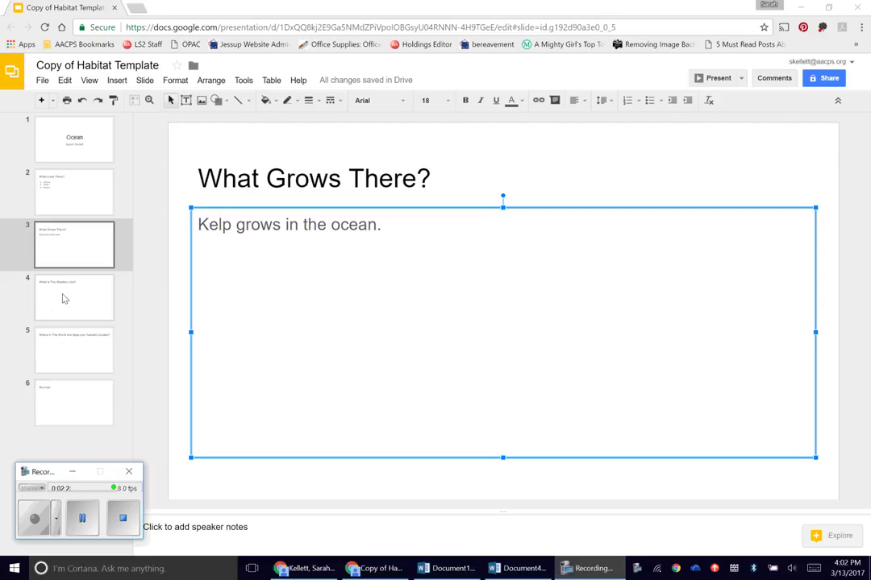
Step: Replace "(type your habitat)" in the title of slide 5 with "Oceans" and place the cursor in the slide's body
{"action": "left_click", "coordinate": [62, 350]}
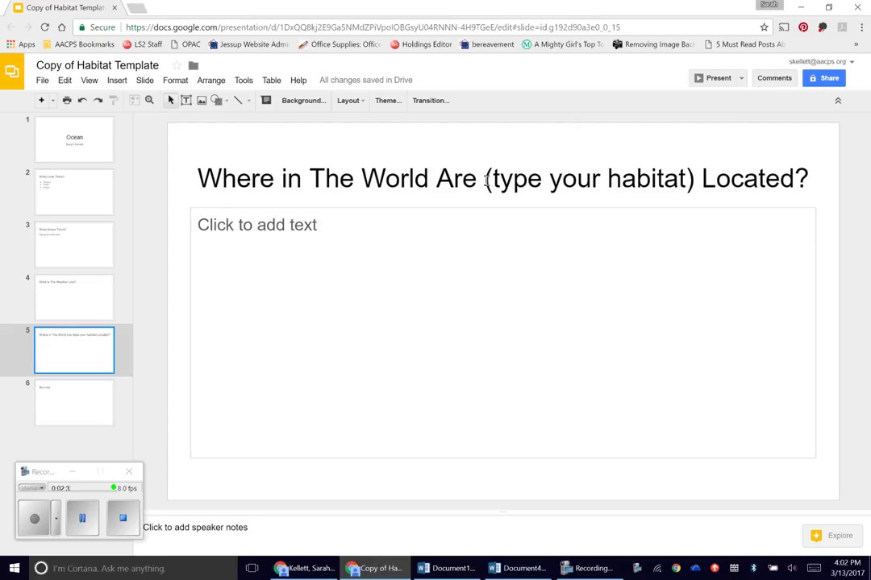
{"action": "left_click", "coordinate": [487, 179]}
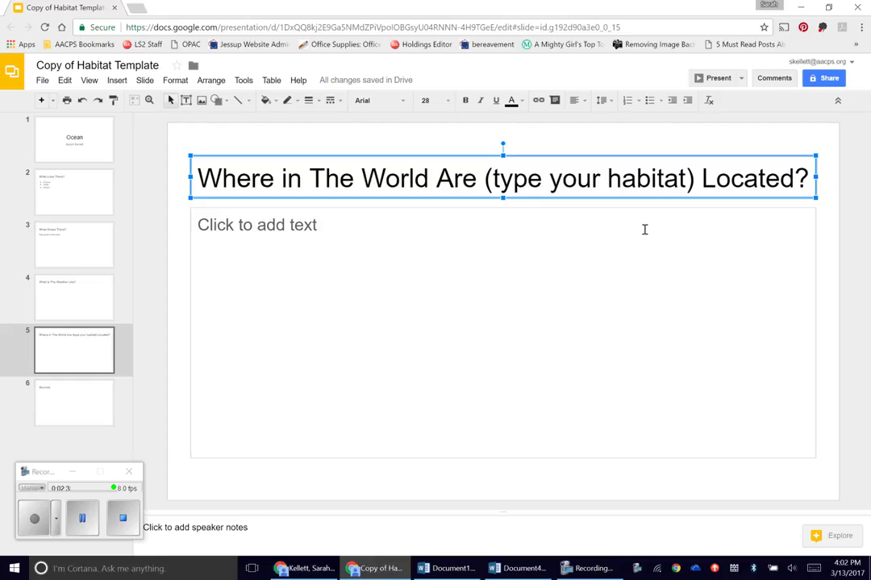
{"action": "key", "text": "Delete"}
{"action": "key", "text": "Delete"}
{"action": "key", "text": "Delete"}
{"action": "key", "text": "Delete"}
{"action": "key", "text": "Delete"}
{"action": "key", "text": "Delete"}
{"action": "key", "text": "Delete"}
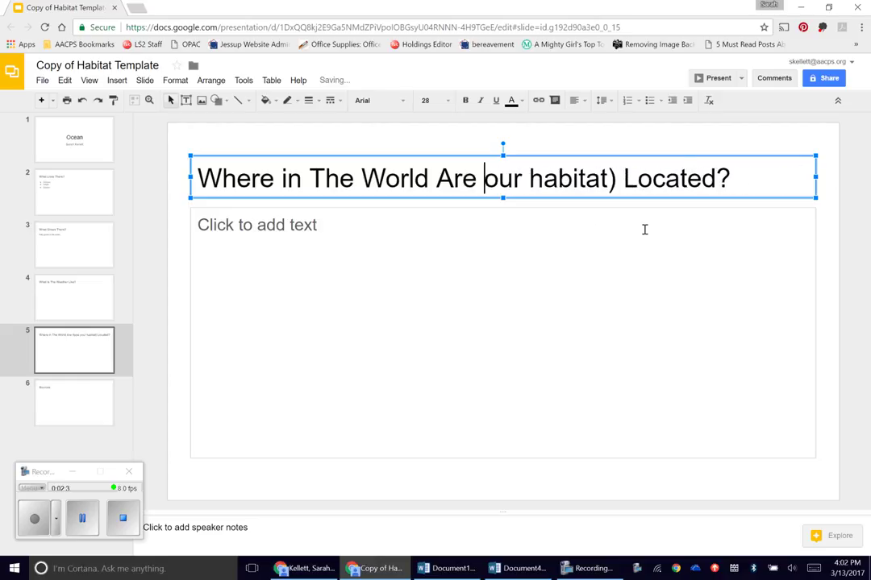
{"action": "key", "text": "Delete"}
{"action": "key", "text": "Delete"}
{"action": "key", "text": "Delete"}
{"action": "key", "text": "Delete"}
{"action": "key", "text": "Delete"}
{"action": "key", "text": "Delete"}
{"action": "key", "text": "Delete"}
{"action": "key", "text": "Delete"}
{"action": "key", "text": "Delete"}
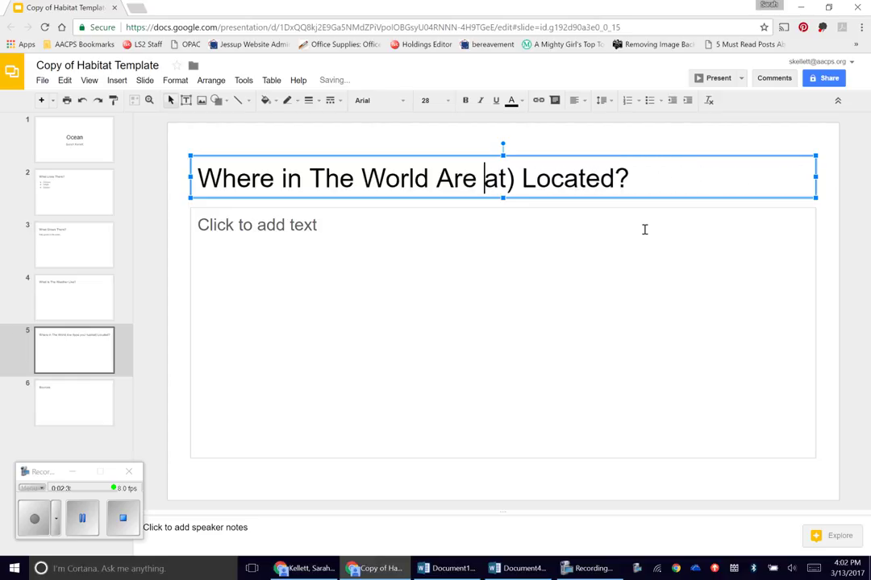
{"action": "key", "text": "Delete"}
{"action": "key", "text": "Delete"}
{"action": "key", "text": "Delete"}
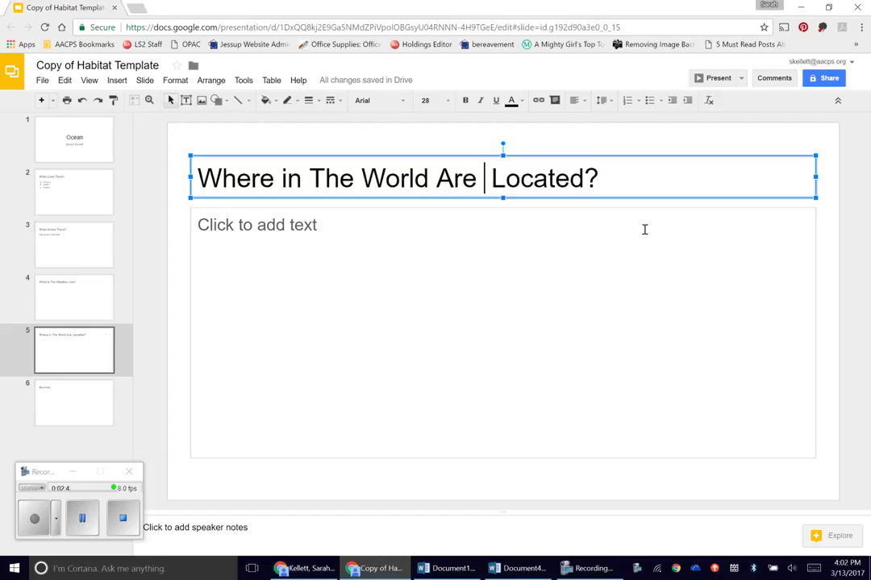
{"action": "type", "text": "Oceans"}
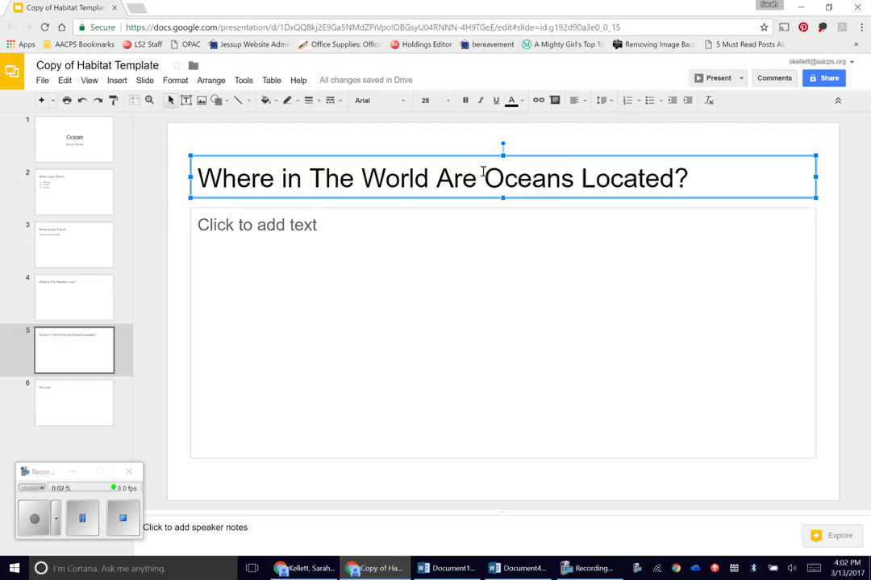
{"action": "left_click", "coordinate": [237, 240]}
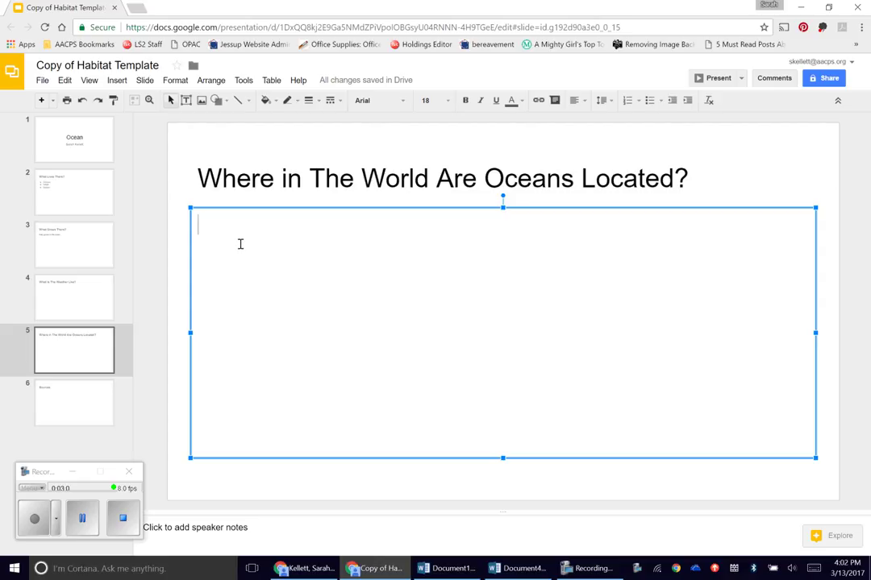
Step: Start a bulleted list on the Sources slide with the entries Britannica School and World Book Online
{"action": "left_click", "coordinate": [55, 407]}
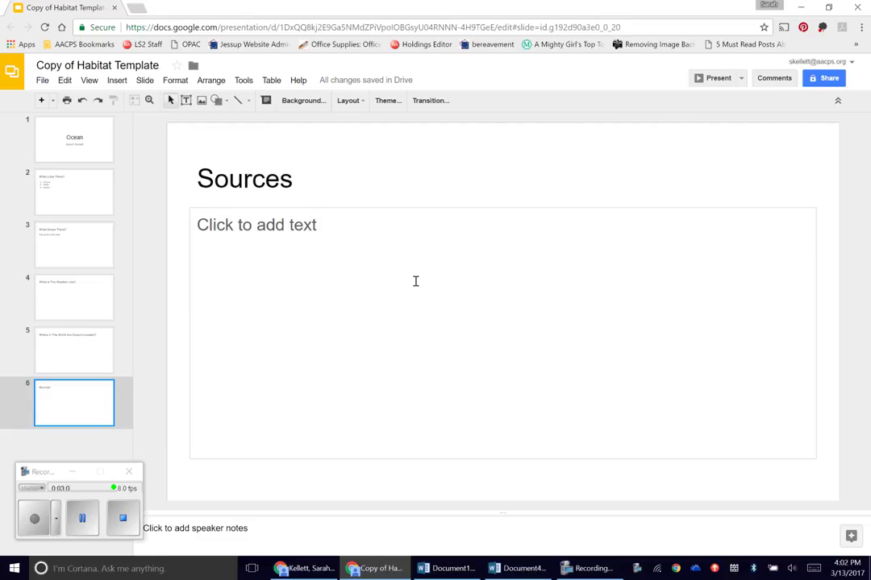
{"action": "left_click", "coordinate": [313, 243]}
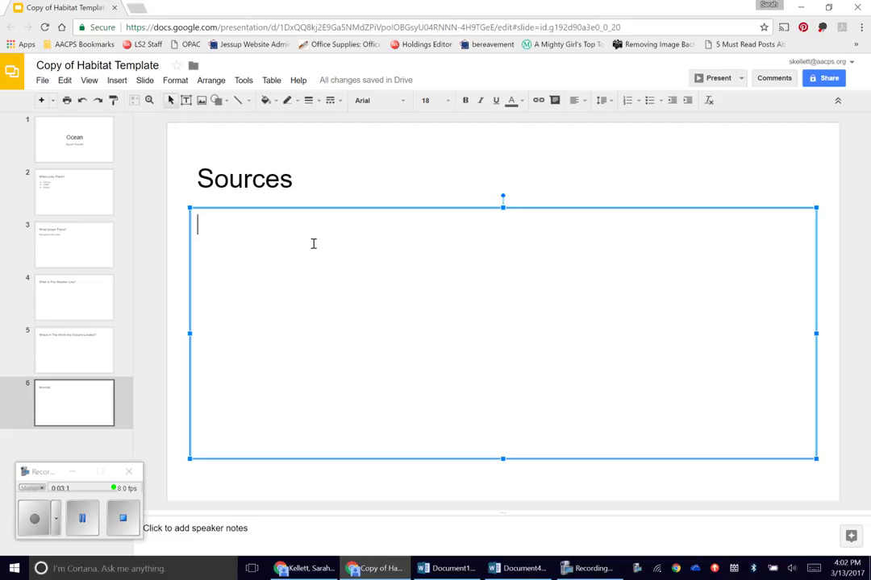
{"action": "left_click", "coordinate": [660, 100]}
{"action": "left_click", "coordinate": [649, 101]}
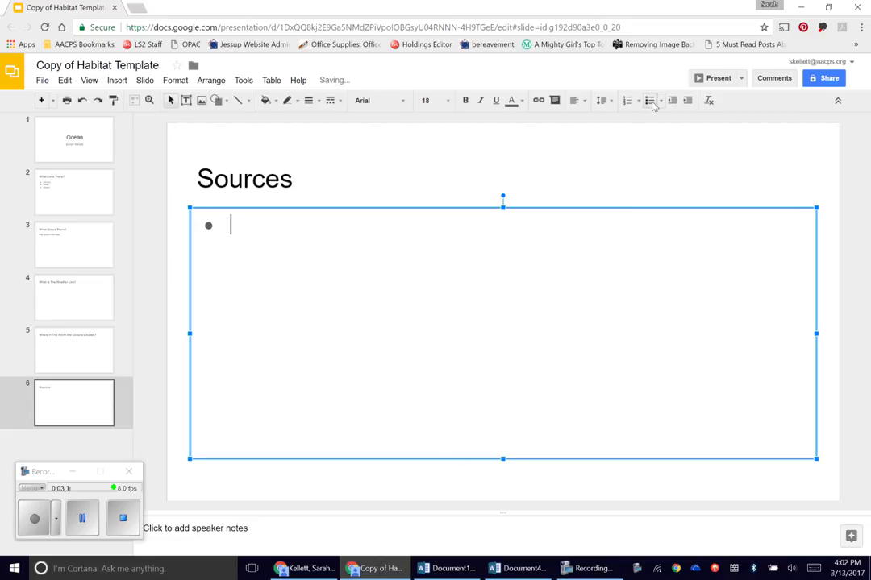
{"action": "type", "text": "Brita"}
{"action": "type", "text": "nnica School"}
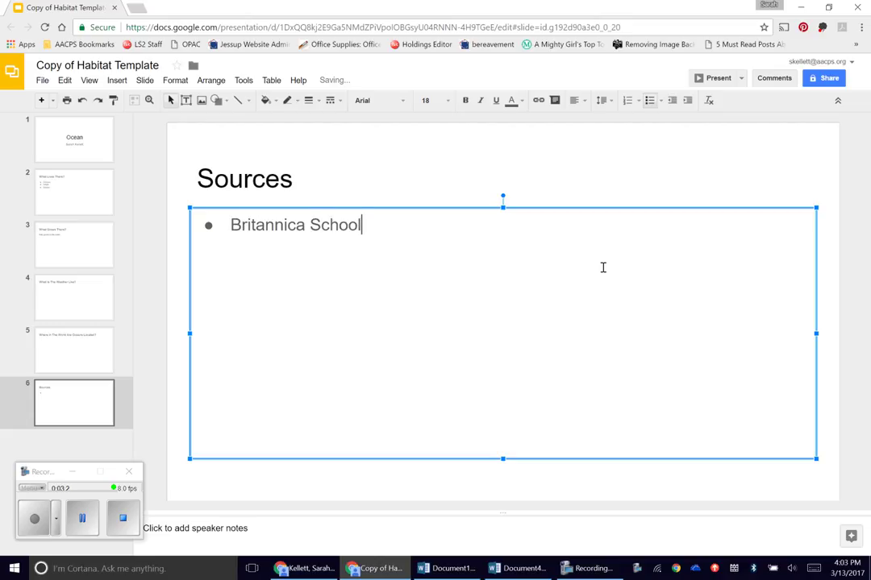
{"action": "key", "text": "Return"}
{"action": "type", "text": "World Boo"}
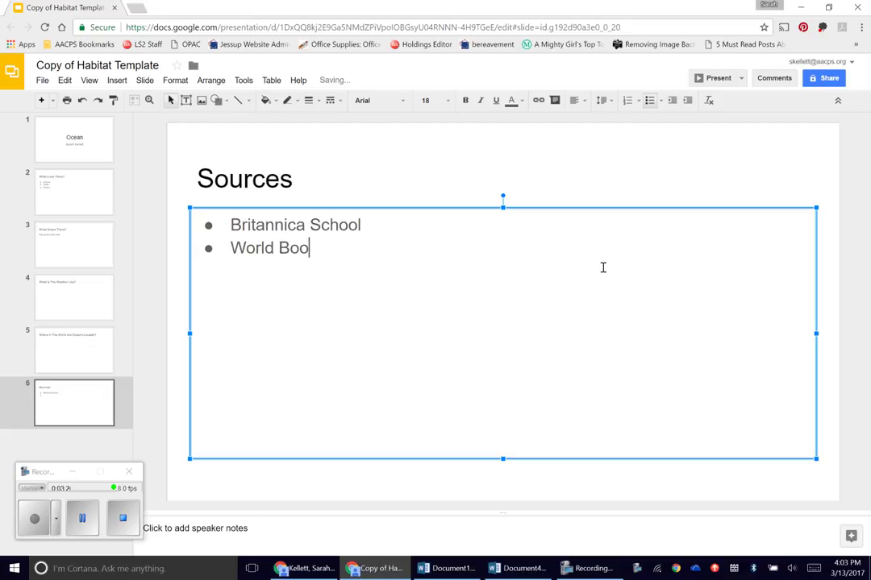
{"action": "type", "text": "k Online"}
{"action": "key", "text": "Return"}
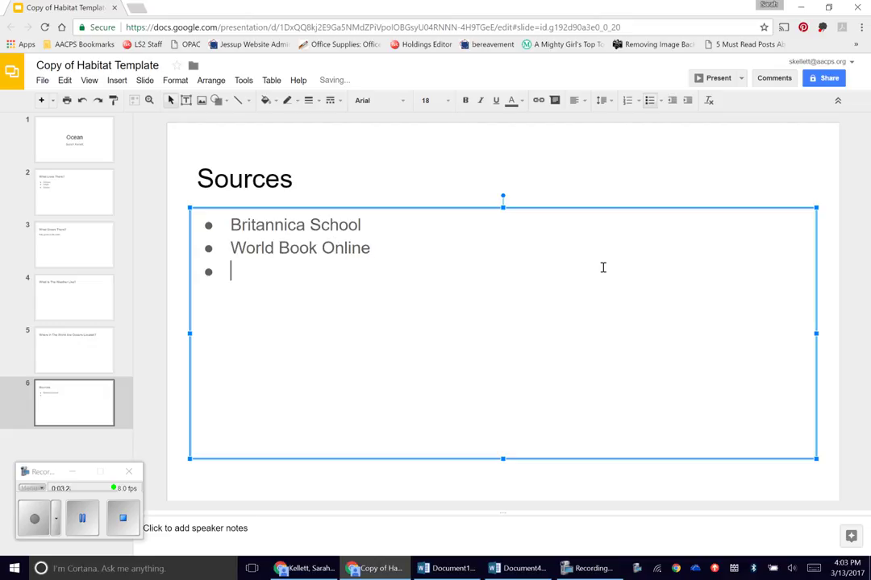
Step: Add "True Flix" as the last bullet of the sources list, leaving no empty bullet below it
{"action": "type", "text": "True FLix"}
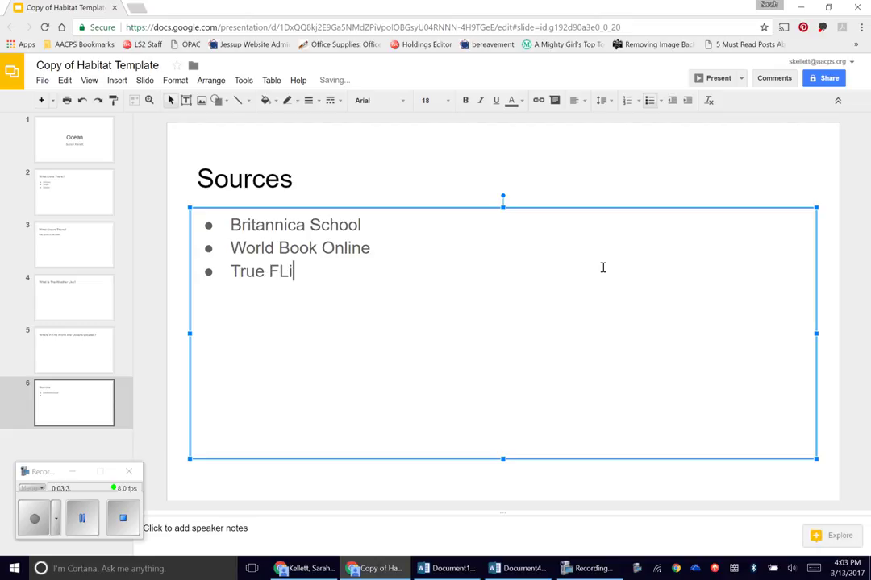
{"action": "key", "text": "BackSpace"}
{"action": "key", "text": "BackSpace"}
{"action": "key", "text": "BackSpace"}
{"action": "type", "text": "lix"}
{"action": "key", "text": "Return"}
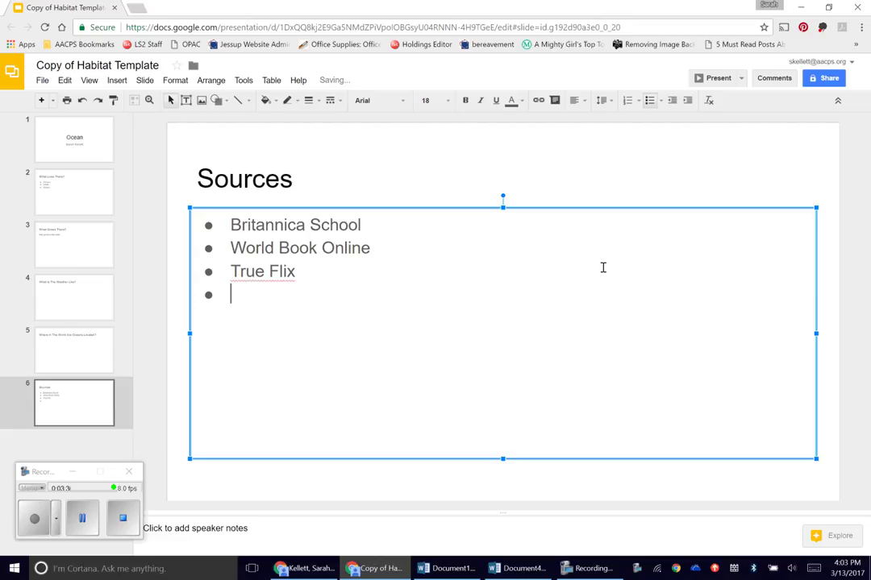
{"action": "key", "text": "BackSpace"}
{"action": "key", "text": "BackSpace"}
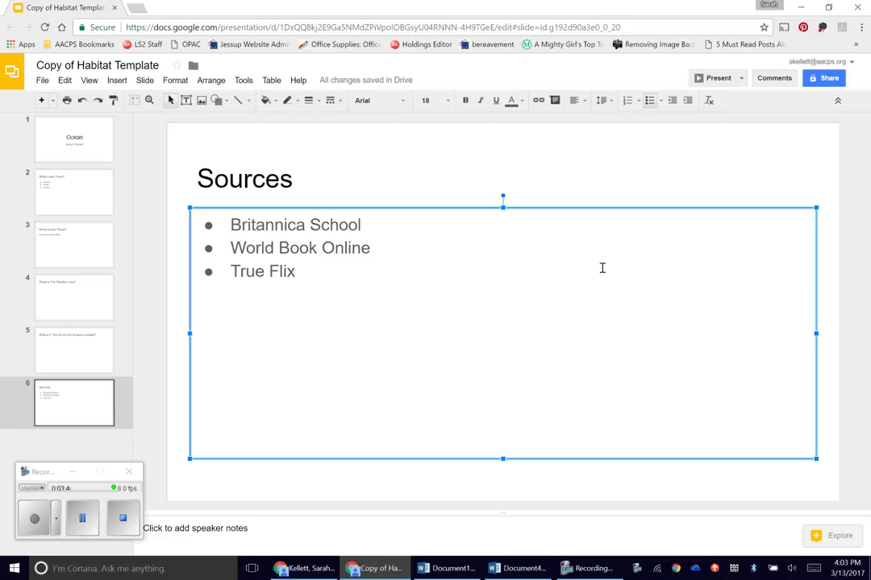
Step: Remove the World Book Online entry and its bullet from the sources list
{"action": "left_click_drag", "start_coordinate": [371, 249], "coordinate": [234, 250]}
{"action": "key", "text": "BackSpace"}
{"action": "key", "text": "BackSpace"}
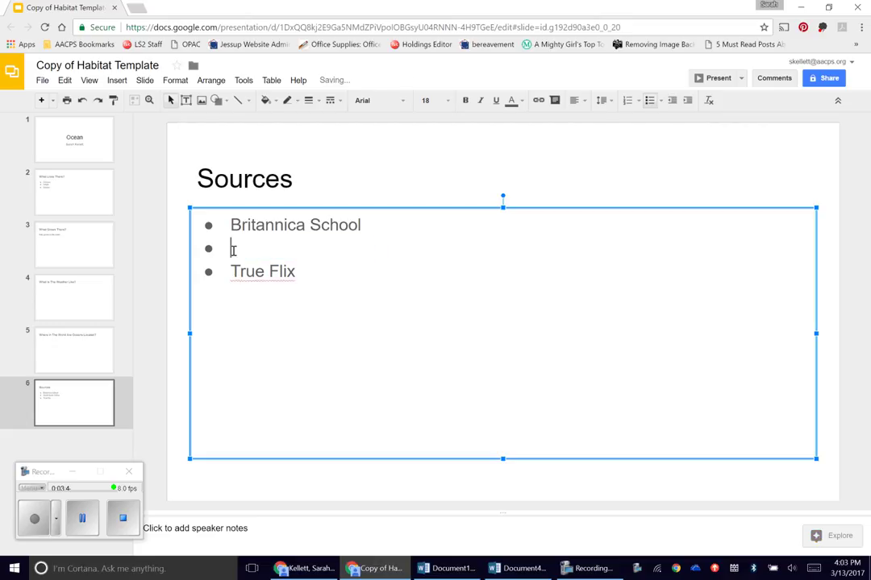
{"action": "key", "text": "BackSpace"}
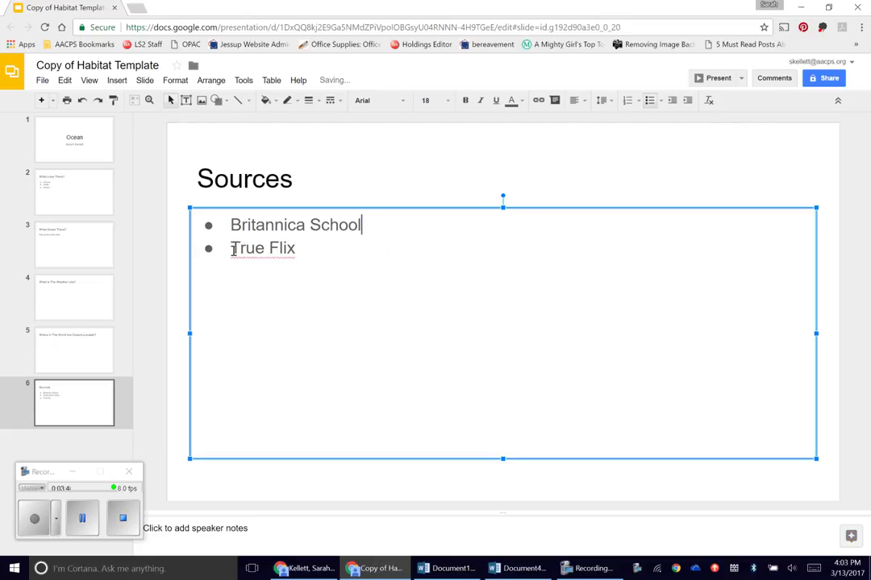